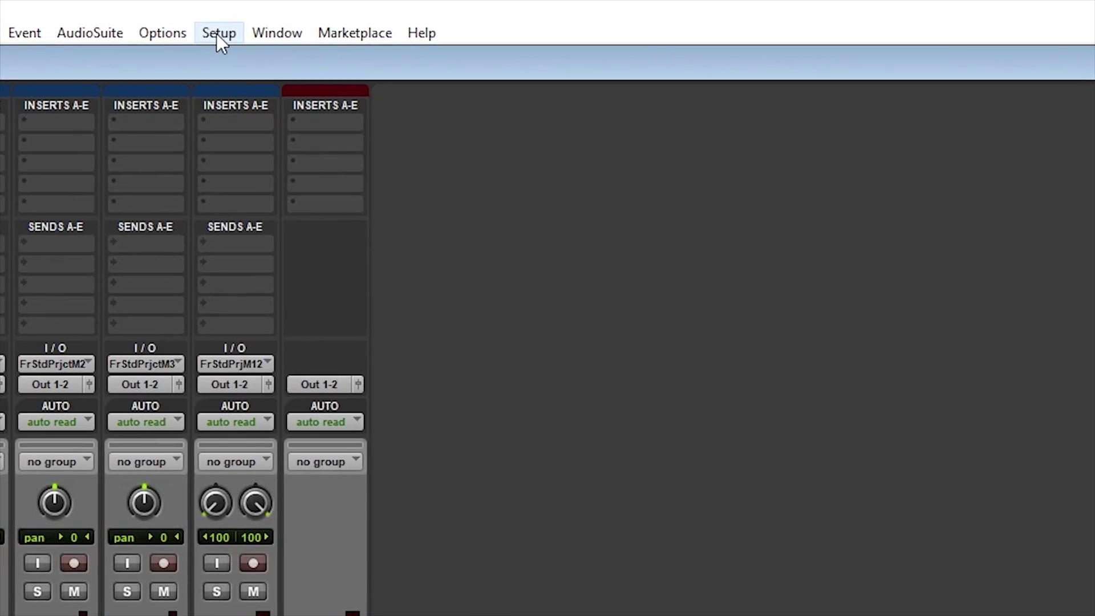
In I/O Setup, create a new mono bus named MonoMix
{"action": "left_click", "coordinate": [213, 20]}
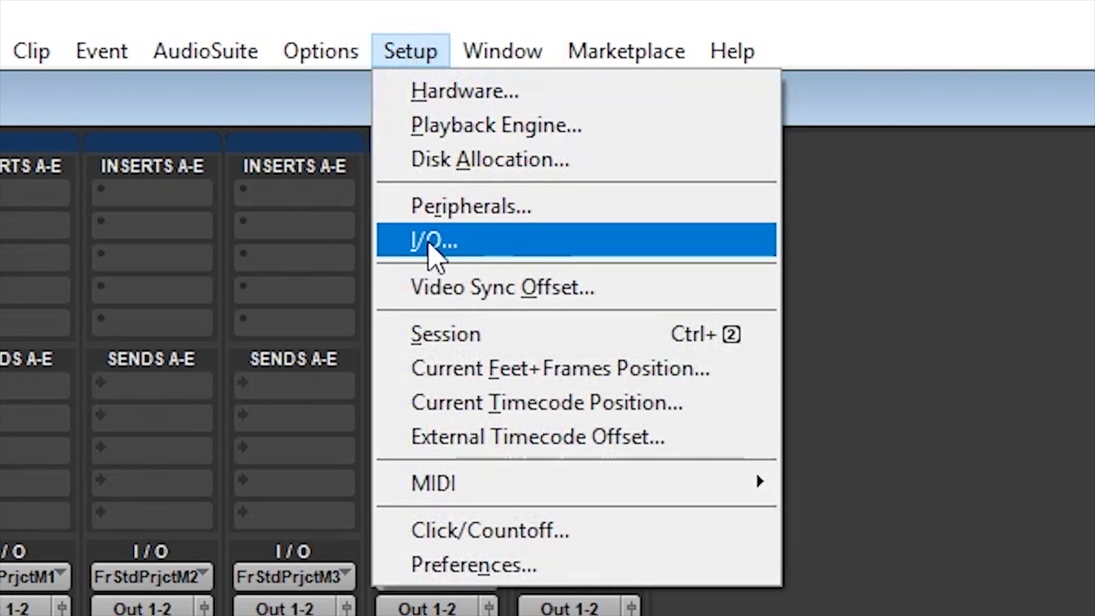
{"action": "left_click", "coordinate": [428, 244]}
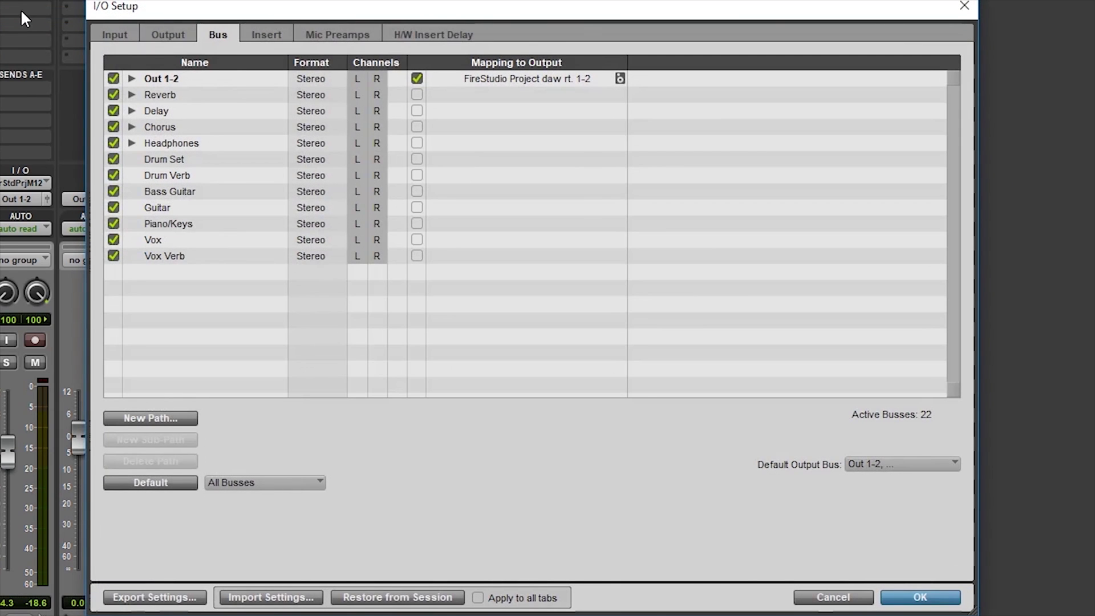
{"action": "left_click", "coordinate": [151, 417]}
{"action": "left_click", "coordinate": [598, 202]}
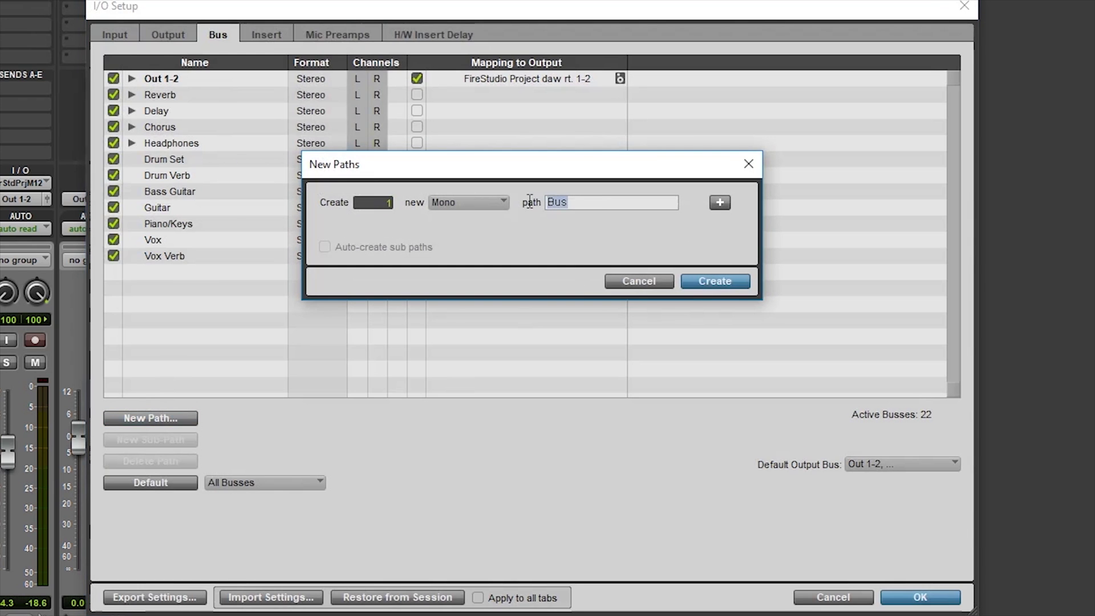
{"action": "type", "text": "MonoMix"}
{"action": "left_click", "coordinate": [722, 281]}
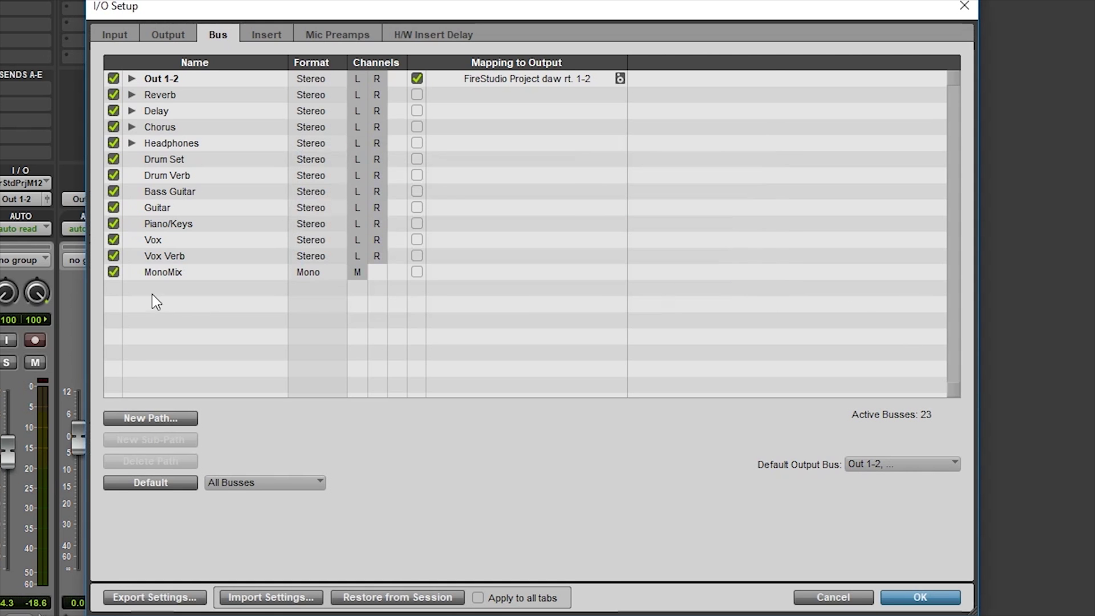
Add a stereo bus named SubMix and confirm the bus setup
{"action": "left_click", "coordinate": [152, 418]}
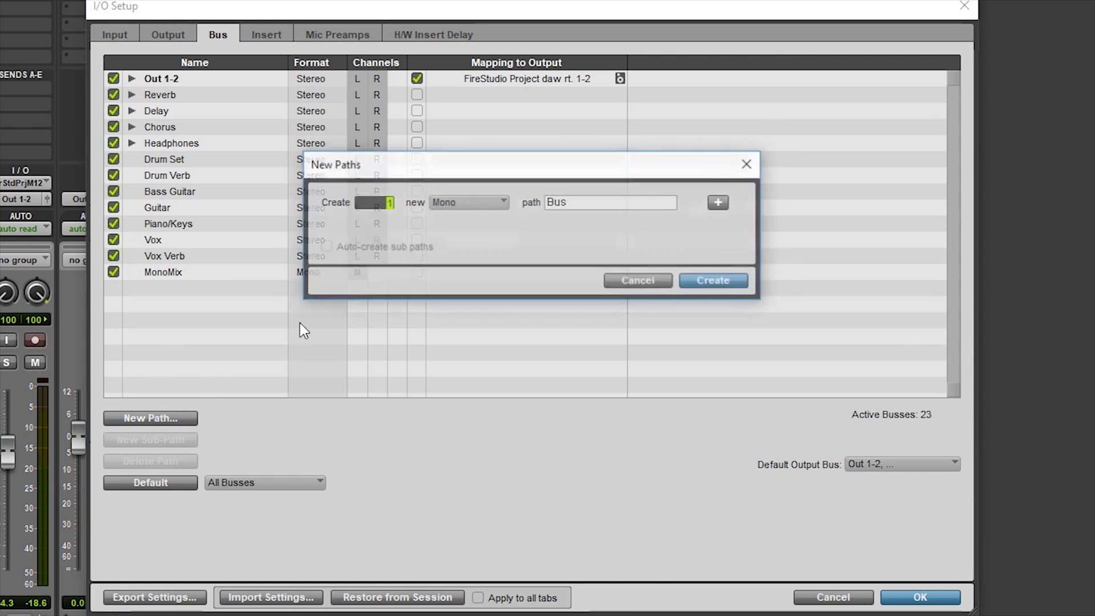
{"action": "left_click", "coordinate": [483, 206]}
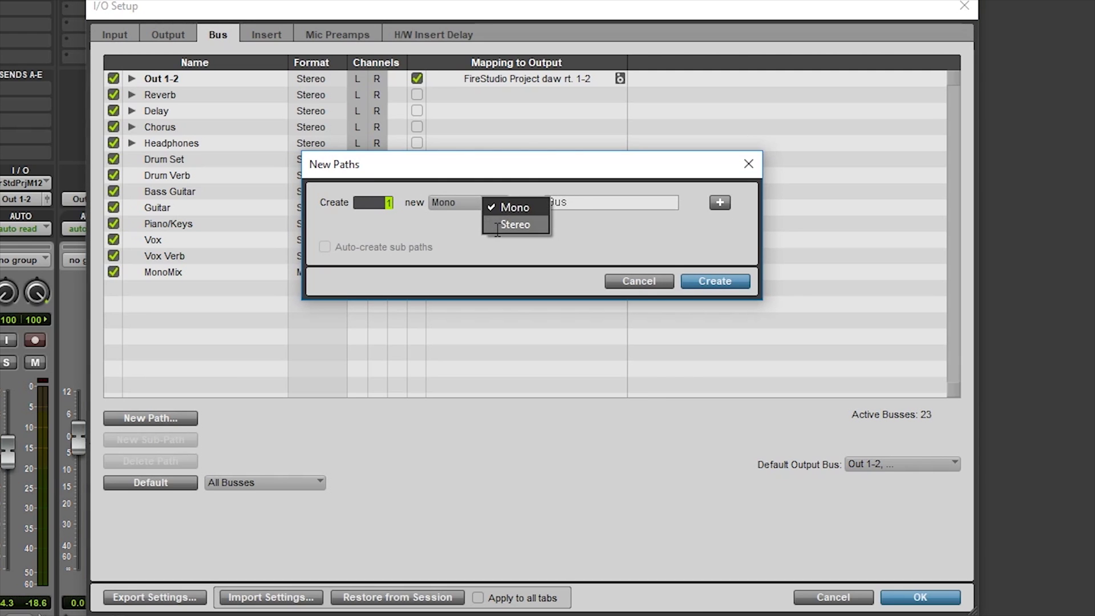
{"action": "left_click", "coordinate": [516, 226]}
{"action": "left_click", "coordinate": [580, 203]}
{"action": "type", "text": "SubMix"}
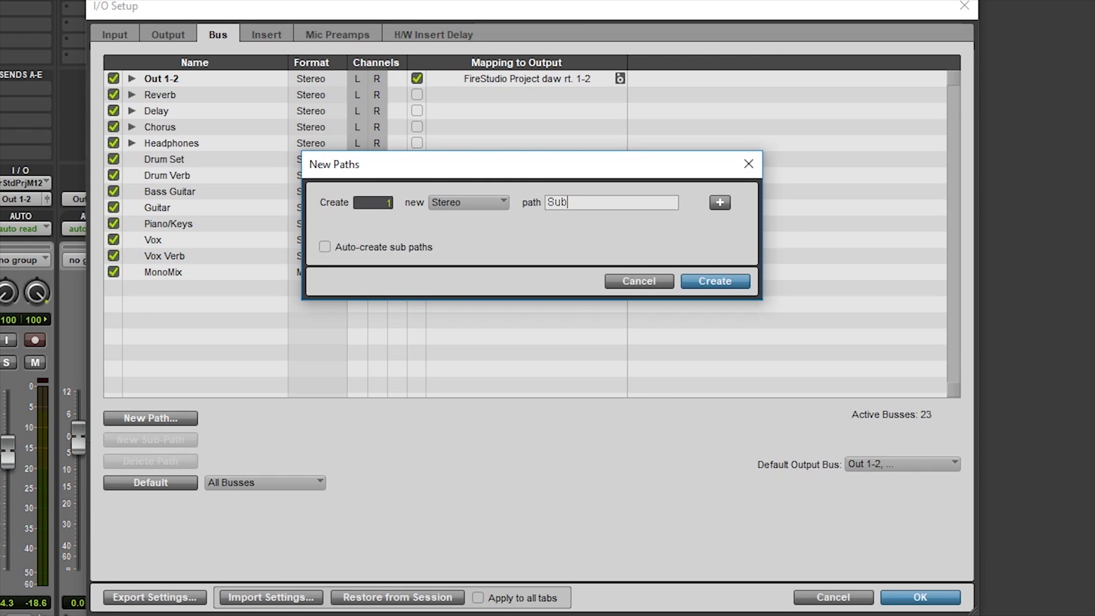
{"action": "left_click", "coordinate": [723, 280]}
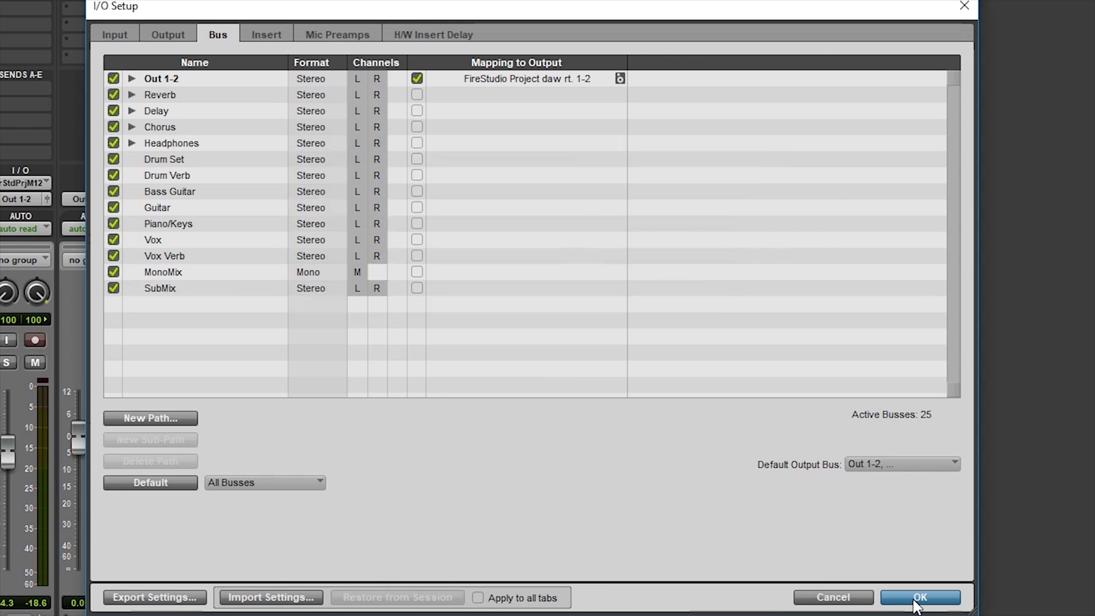
{"action": "left_click", "coordinate": [918, 596]}
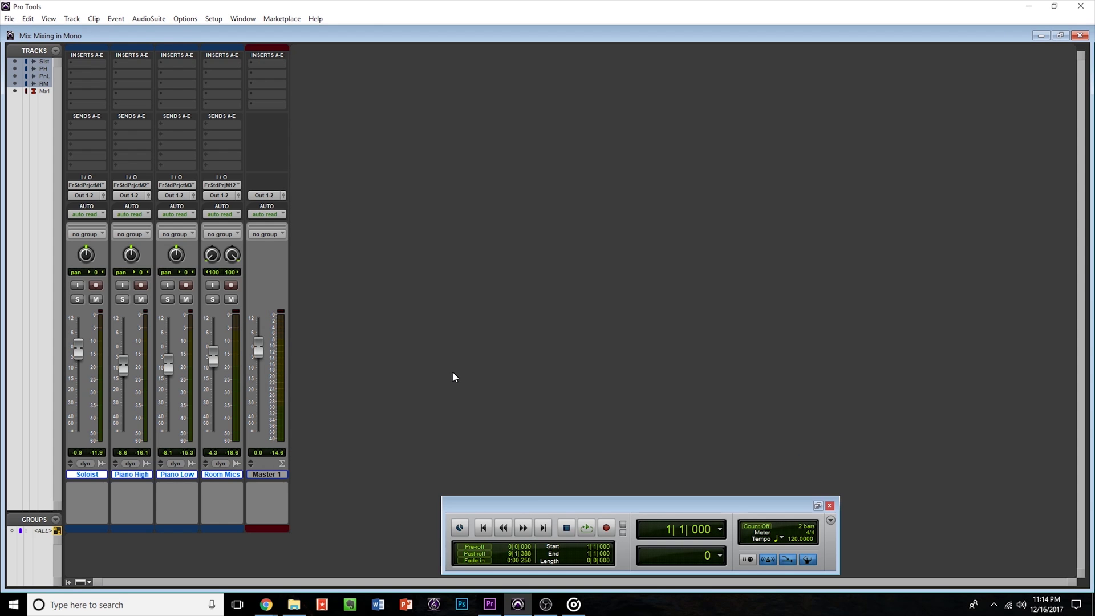
Add a mono aux input track and a stereo aux input track
{"action": "key", "text": "ctrl+shift+n"}
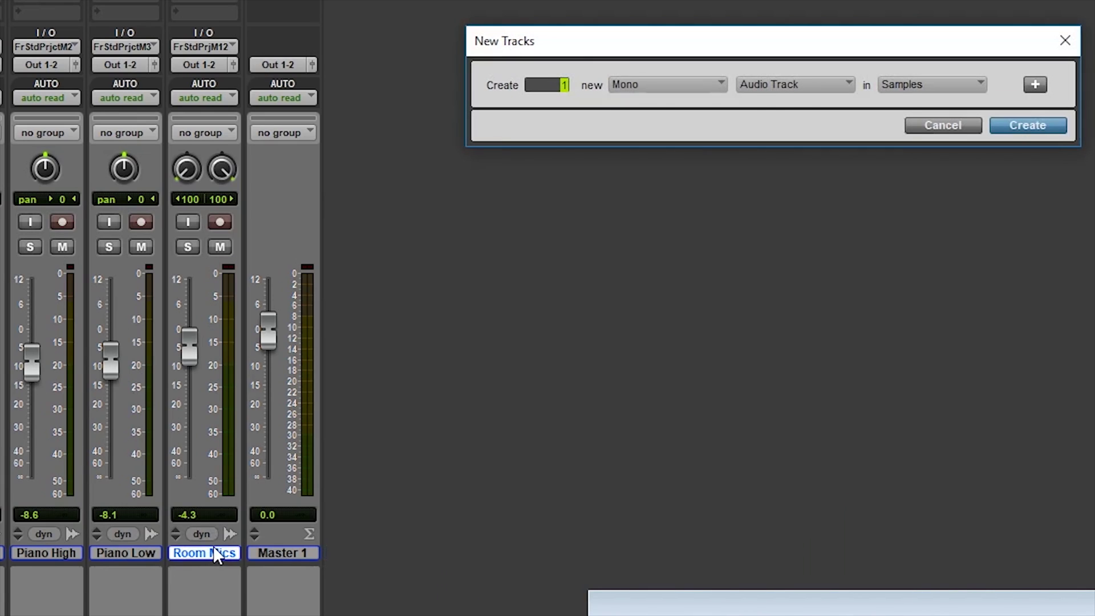
{"action": "left_click", "coordinate": [551, 205]}
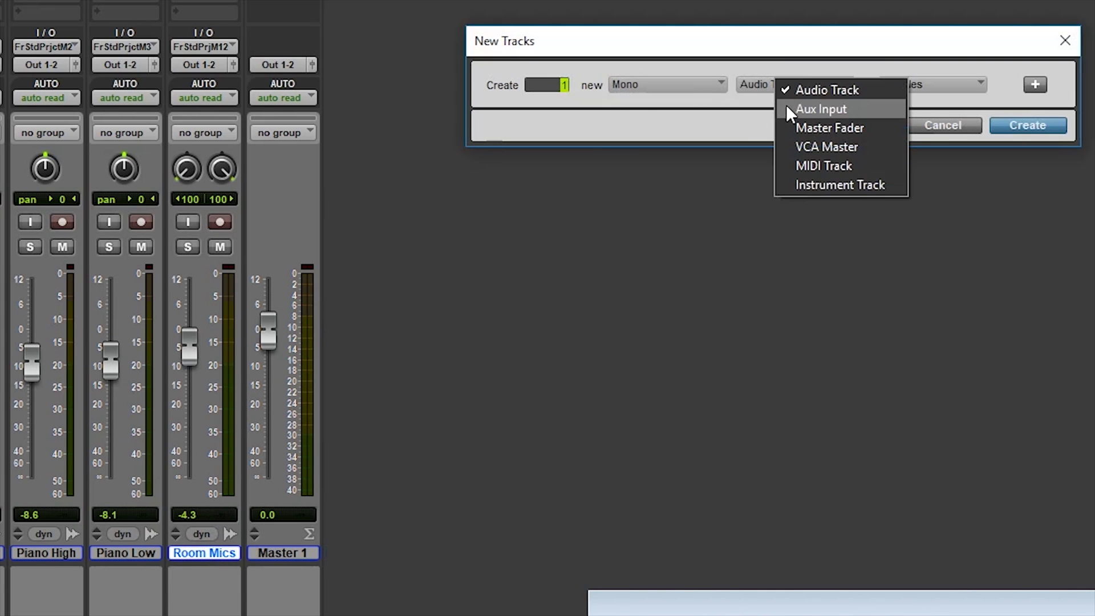
{"action": "left_click", "coordinate": [788, 109]}
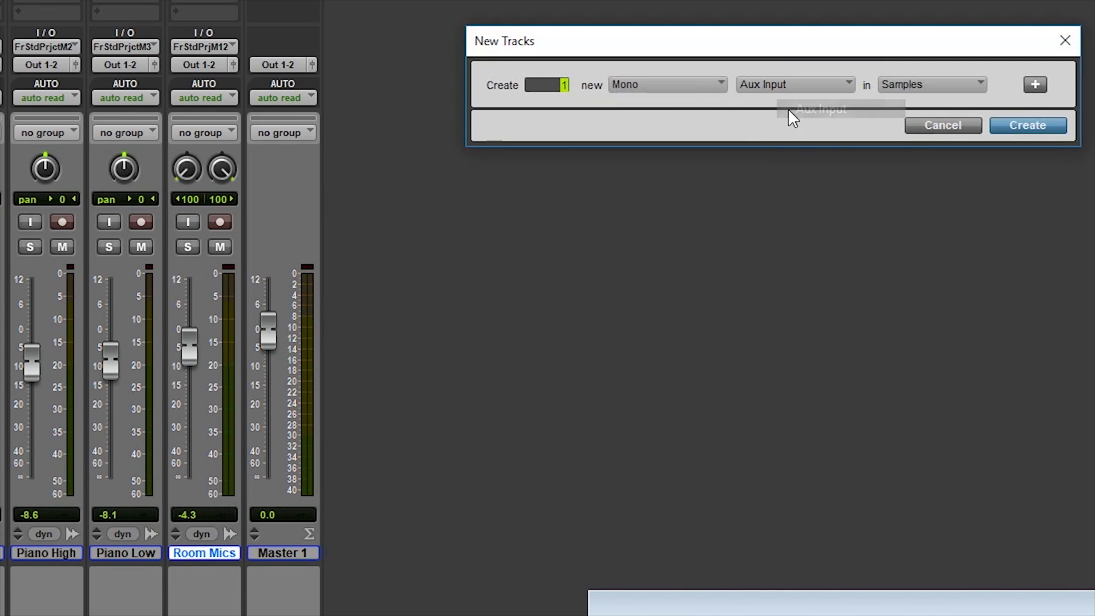
{"action": "left_click", "coordinate": [1008, 123]}
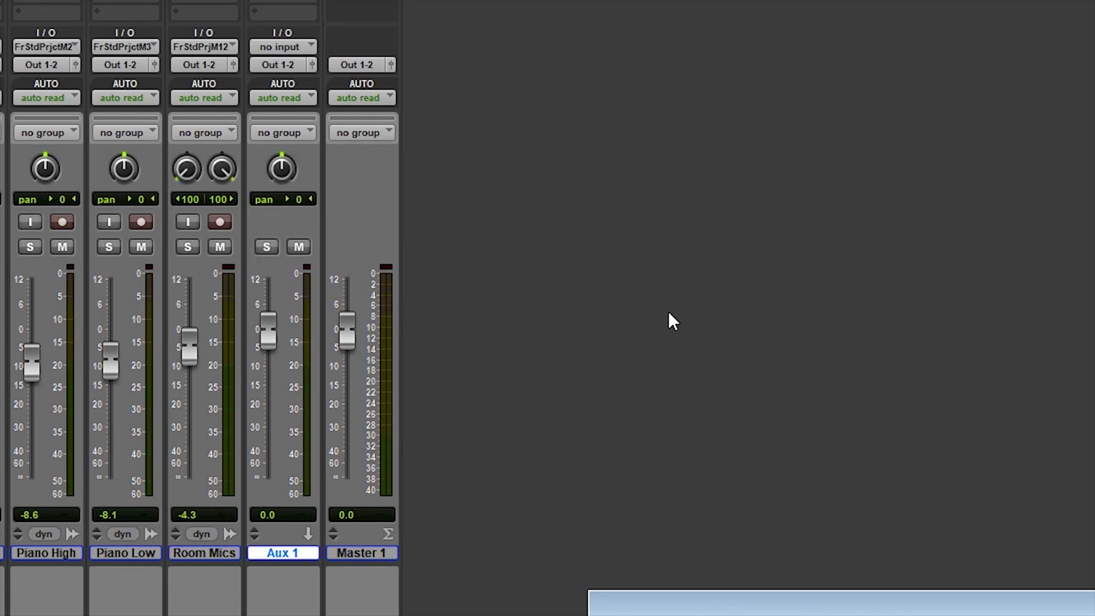
{"action": "key", "text": "ctrl+shift+n"}
{"action": "left_click", "coordinate": [720, 84]}
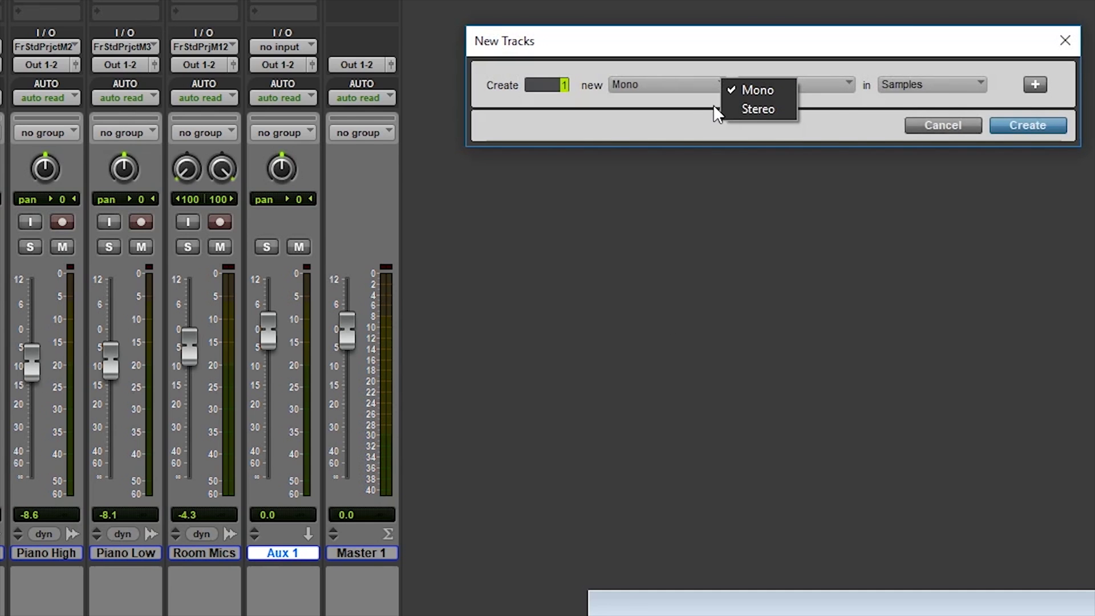
{"action": "left_click", "coordinate": [741, 108]}
{"action": "left_click", "coordinate": [782, 85]}
{"action": "left_click", "coordinate": [807, 108]}
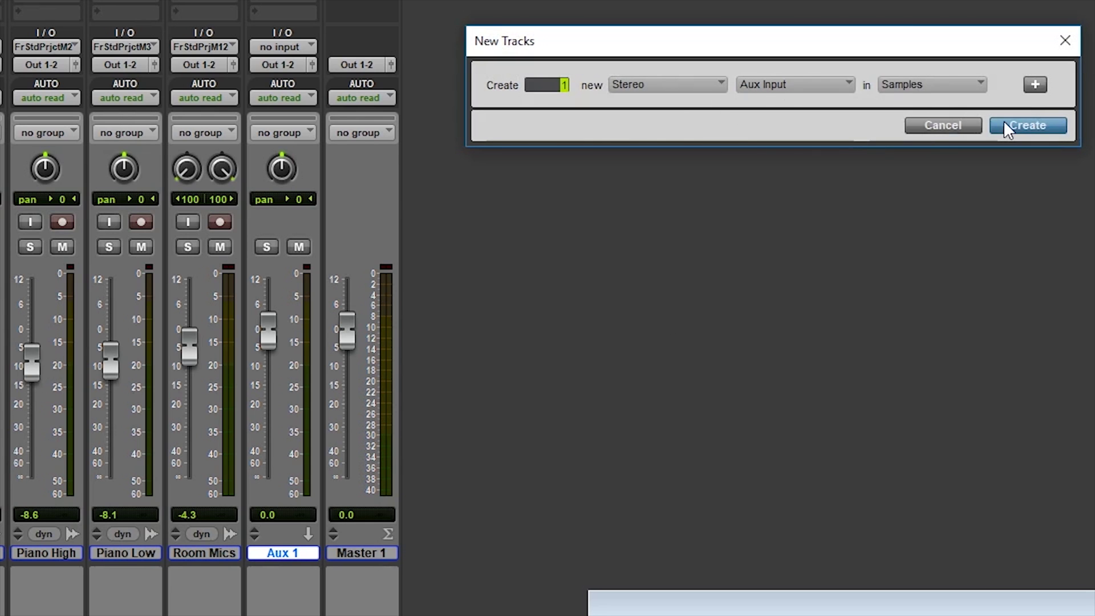
{"action": "left_click", "coordinate": [1005, 125]}
Rename the Aux 1 track to MonoMix and the Aux 2 track to SubMix
{"action": "double_click", "coordinate": [306, 554]}
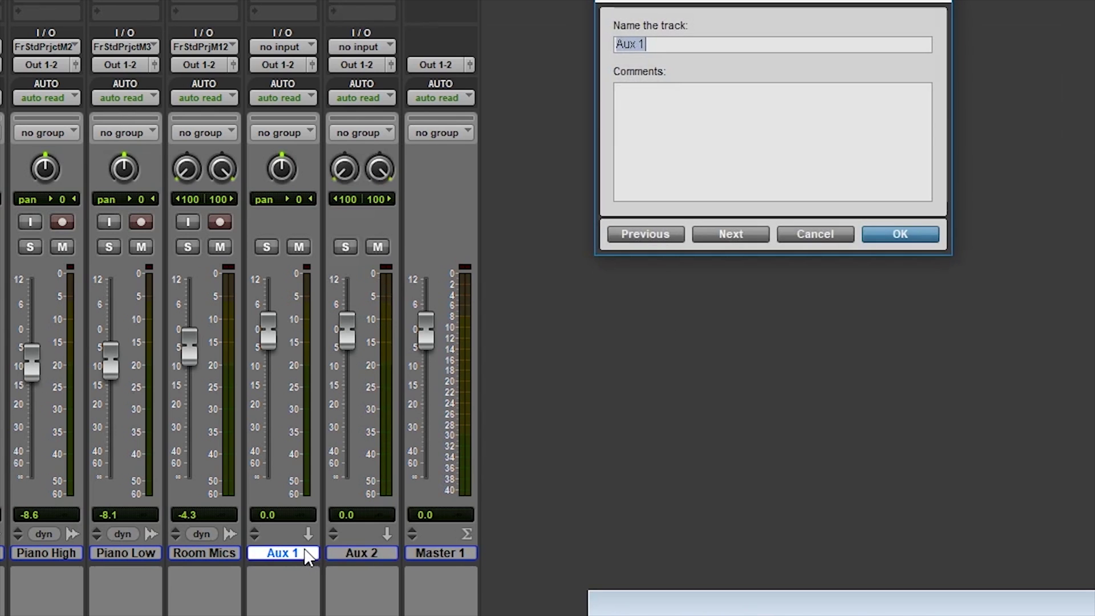
{"action": "type", "text": "MonoMix"}
{"action": "key", "text": "Return"}
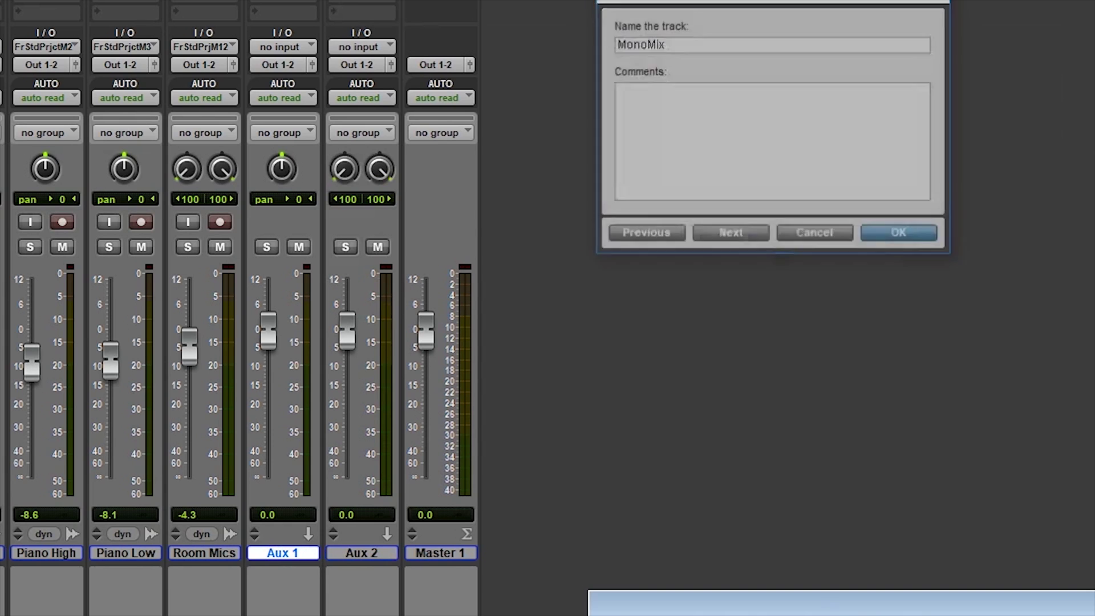
{"action": "double_click", "coordinate": [375, 556]}
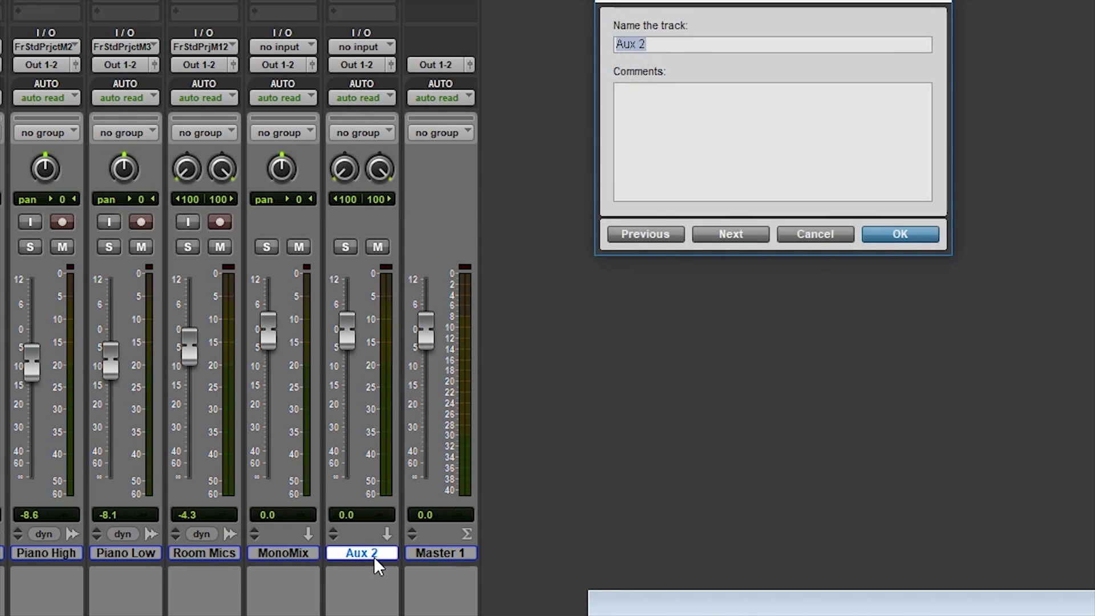
{"action": "type", "text": "SubMix"}
{"action": "key", "text": "Return"}
{"action": "left_click", "coordinate": [292, 47]}
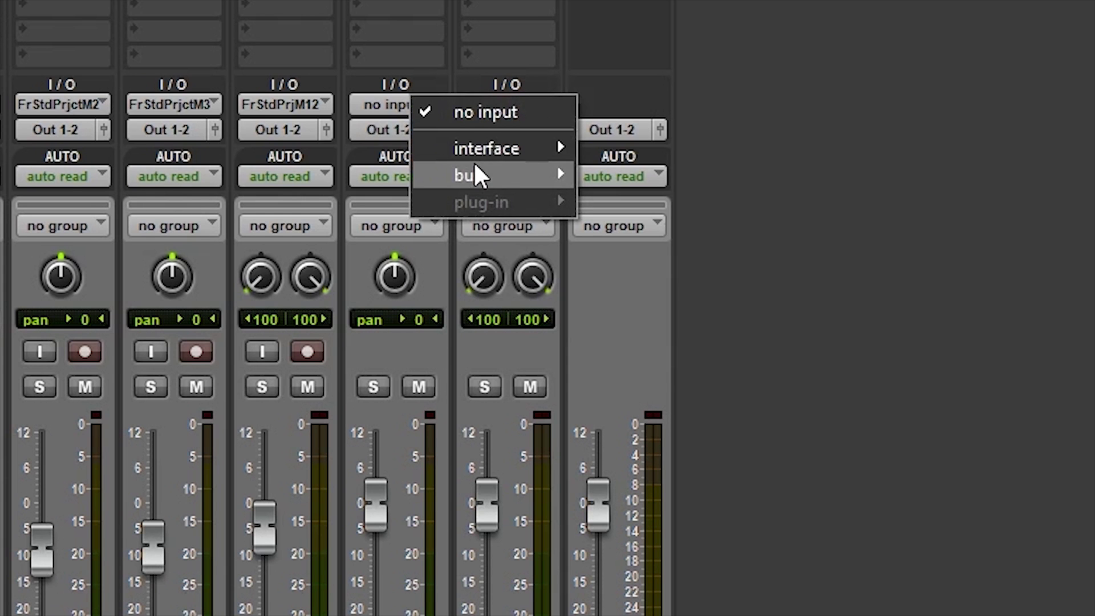
Set the MonoMix track's input to the MonoMix bus and SubMix's input to the SubMix bus
{"action": "mouse_move", "coordinate": [474, 168]}
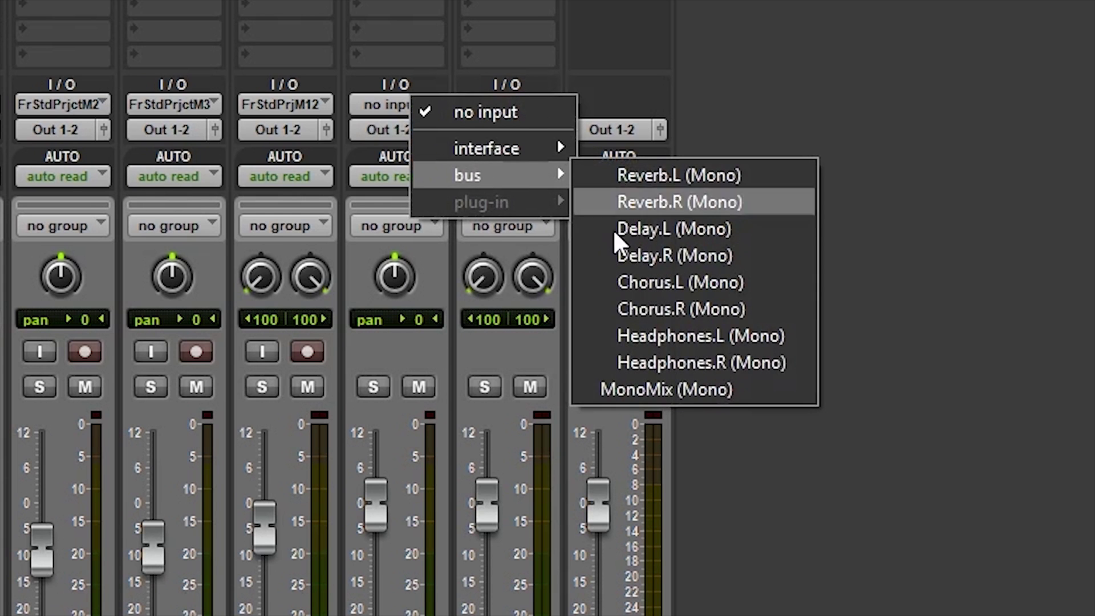
{"action": "left_click", "coordinate": [661, 386]}
{"action": "left_click", "coordinate": [519, 104]}
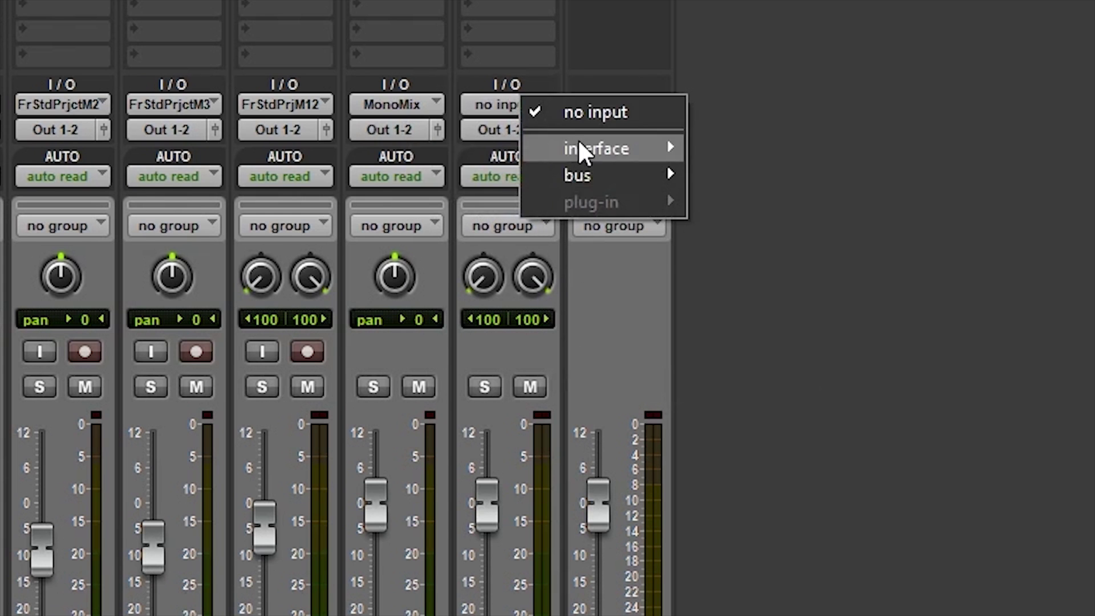
{"action": "mouse_move", "coordinate": [597, 169]}
{"action": "left_click", "coordinate": [763, 466]}
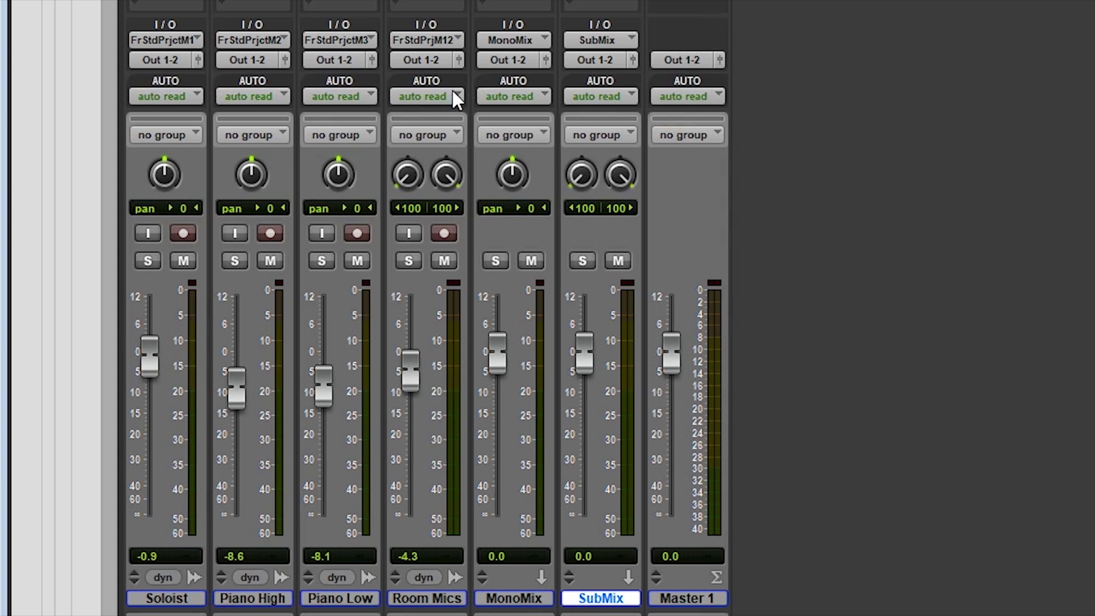
Route Soloist through Room Mics outputs to the SubMix bus and play back to test
{"action": "left_click", "coordinate": [412, 604]}
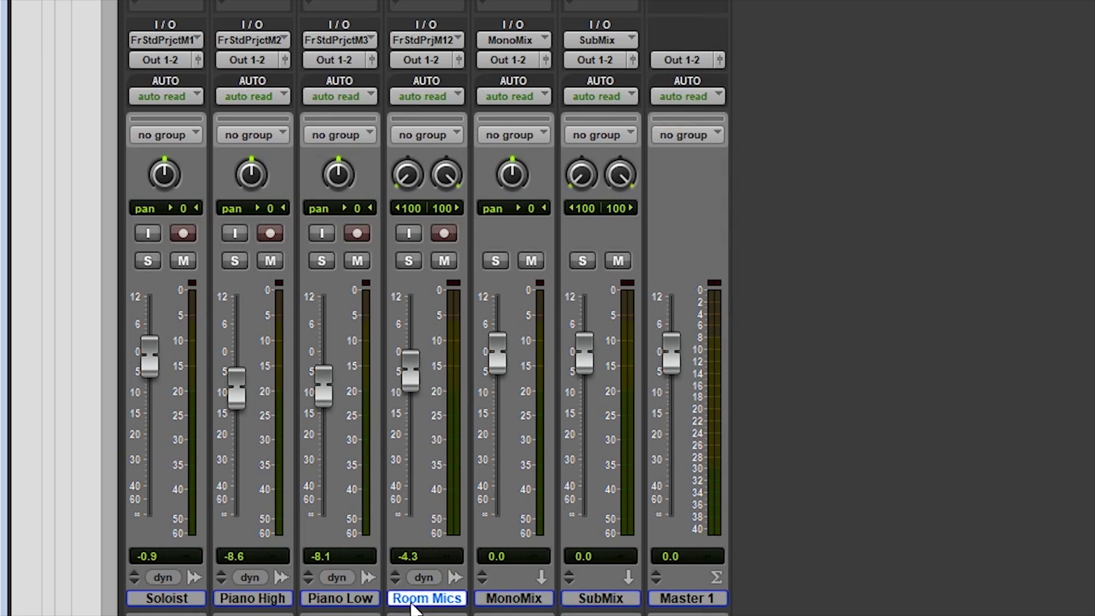
{"action": "left_click", "coordinate": [156, 596], "text": "shift"}
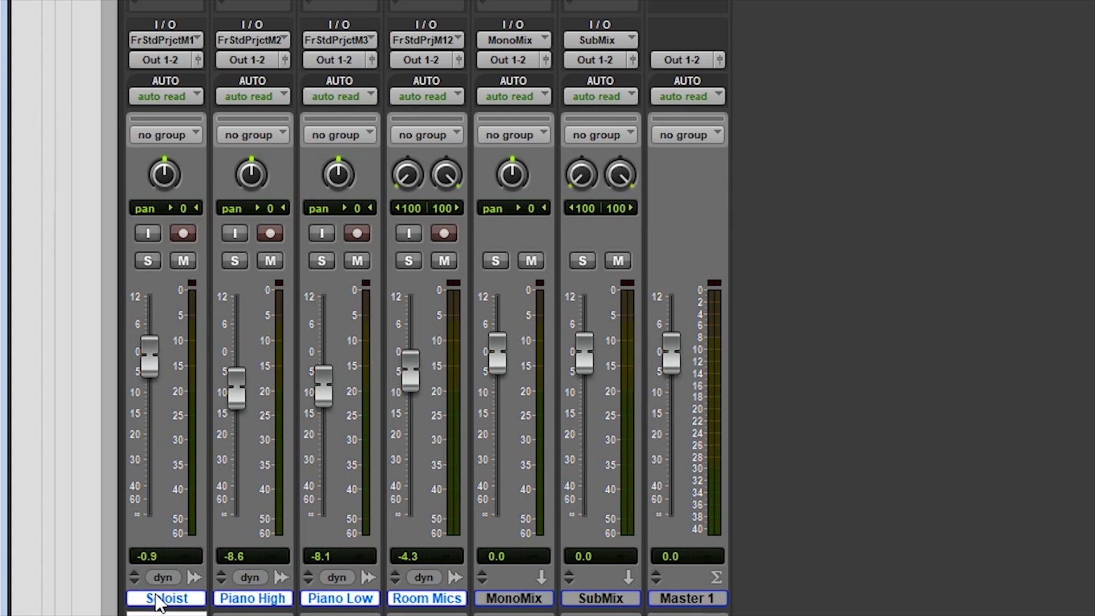
{"action": "left_click", "coordinate": [188, 60]}
{"action": "mouse_move", "coordinate": [210, 114]}
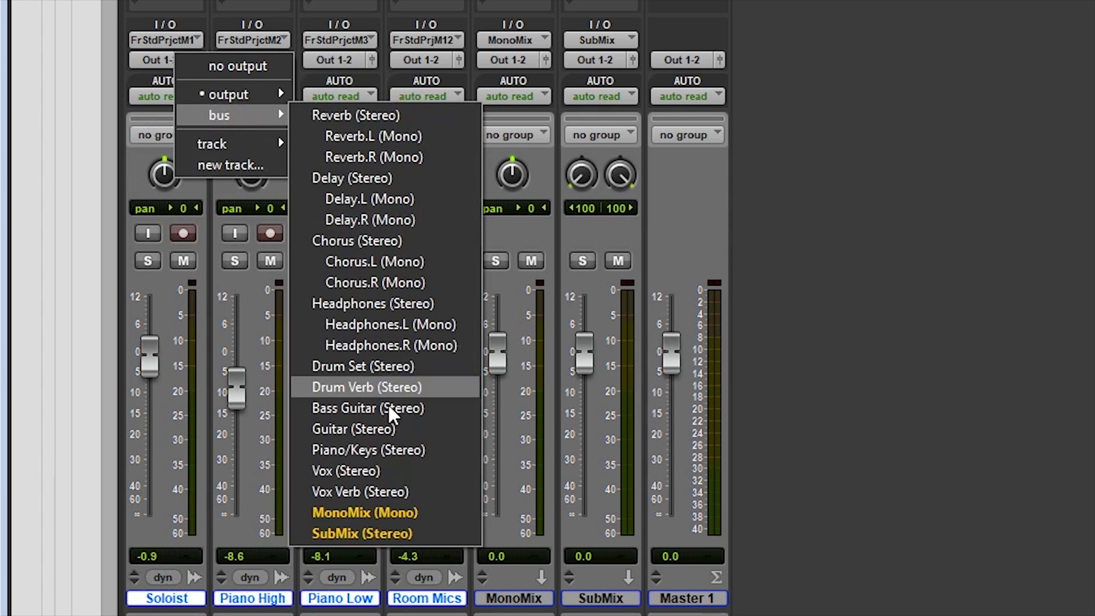
{"action": "left_click", "coordinate": [365, 531], "text": "alt+shift"}
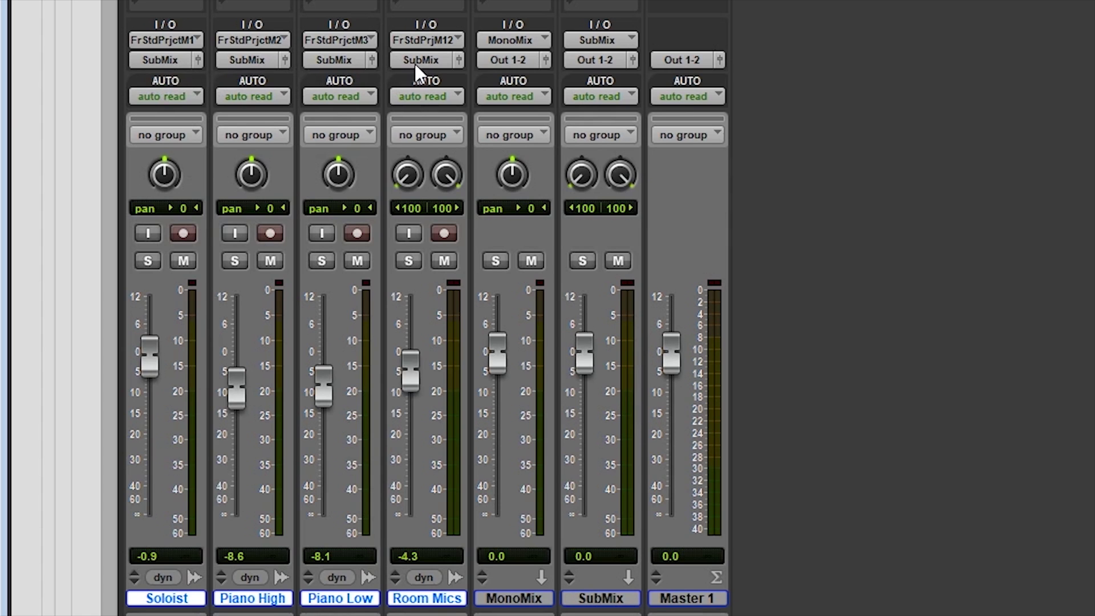
{"action": "key", "text": "space"}
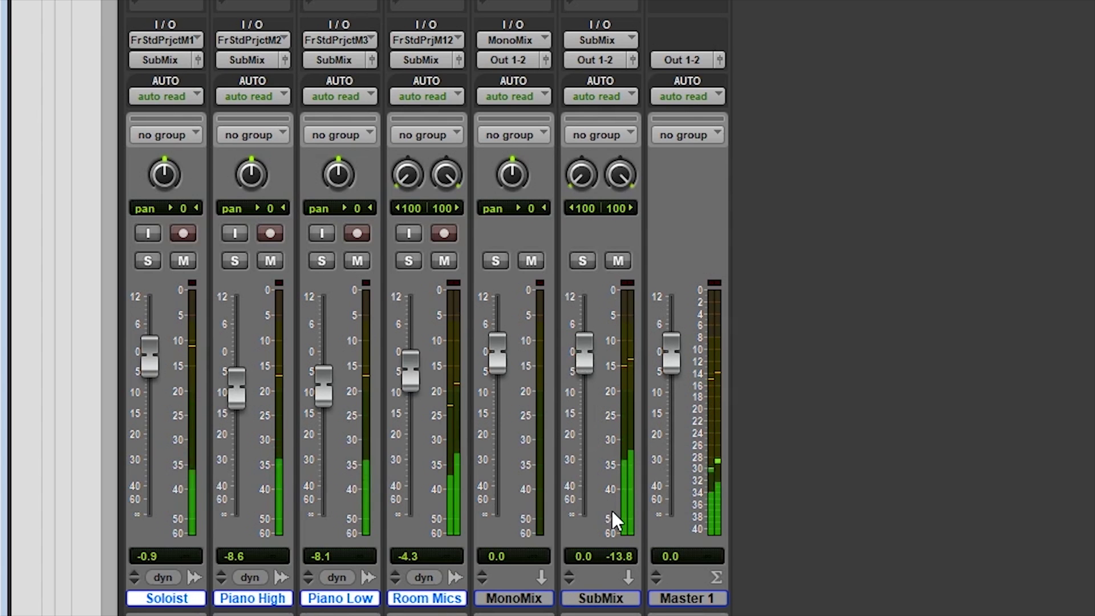
{"action": "key", "text": "space"}
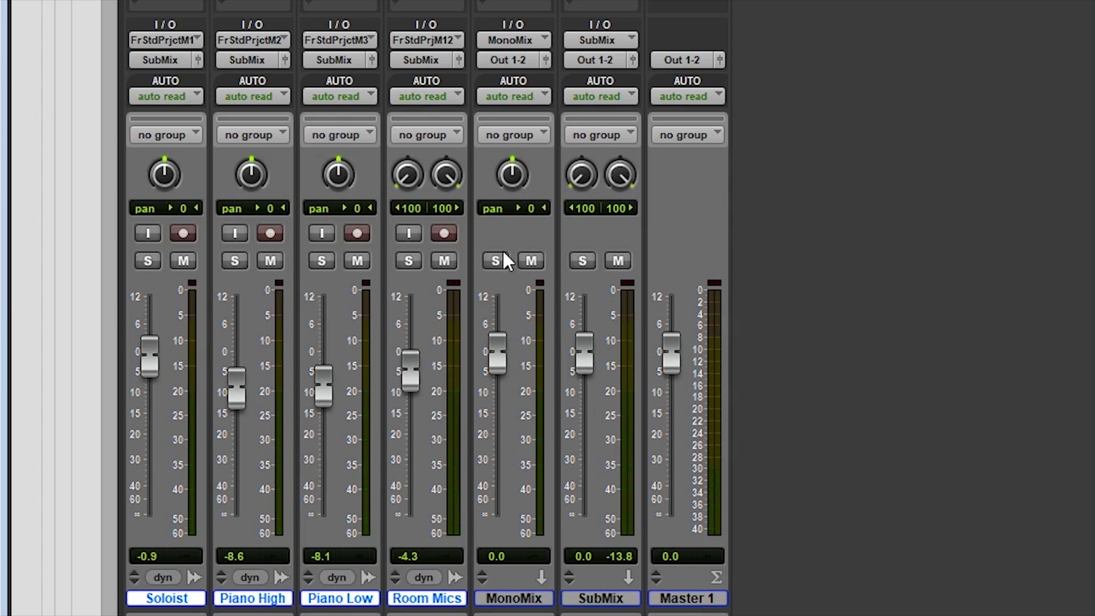
Add a pre-fader send from SubMix to the MonoMix (Mono) bus at 0.0 dB
{"action": "left_click", "coordinate": [407, 30]}
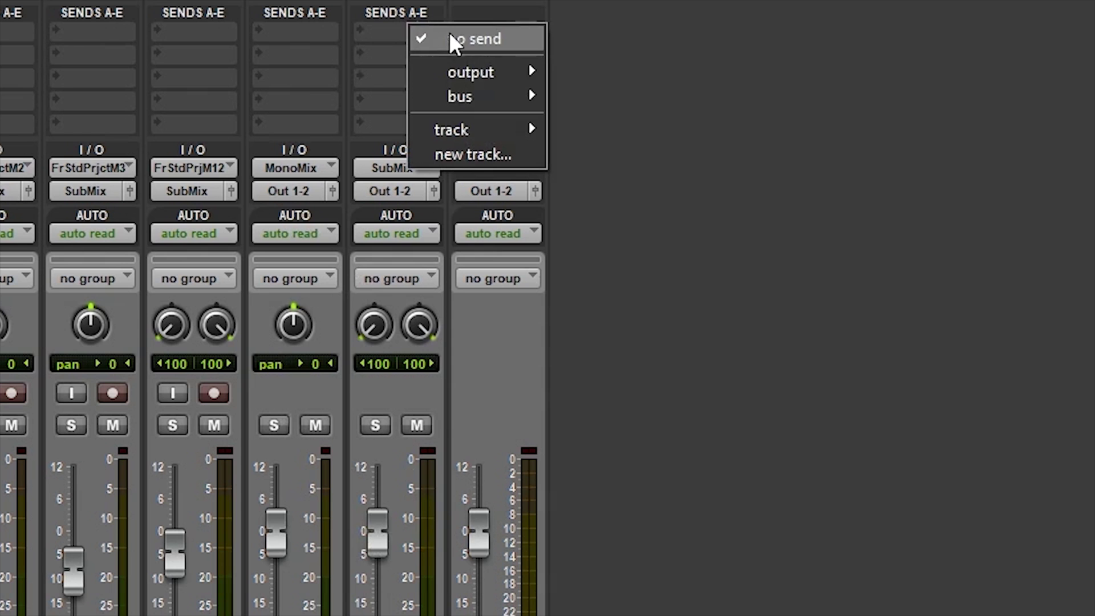
{"action": "mouse_move", "coordinate": [492, 95]}
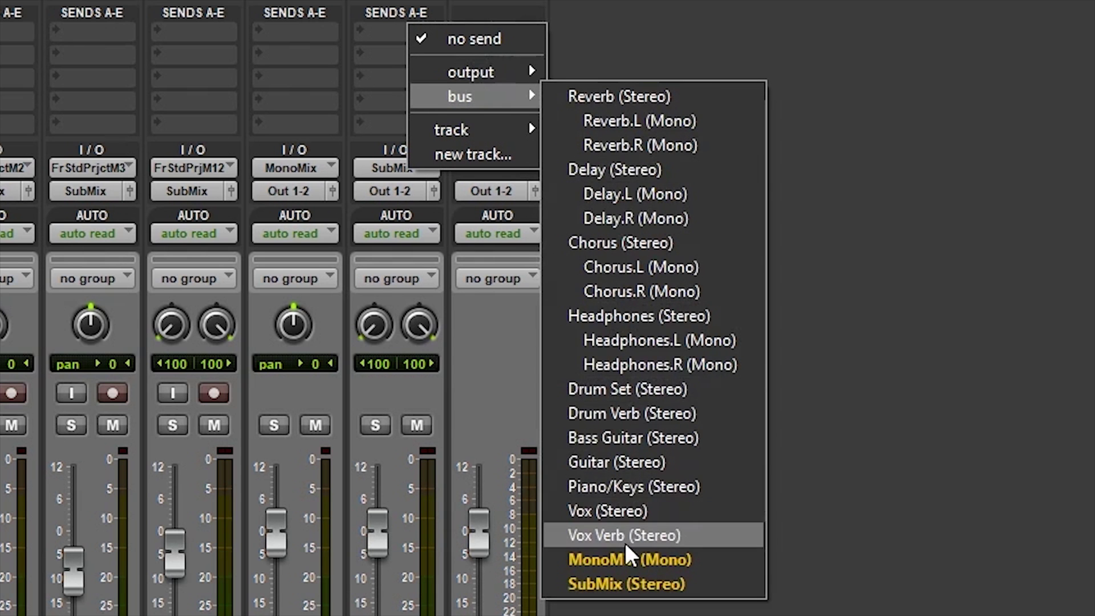
{"action": "left_click", "coordinate": [624, 558]}
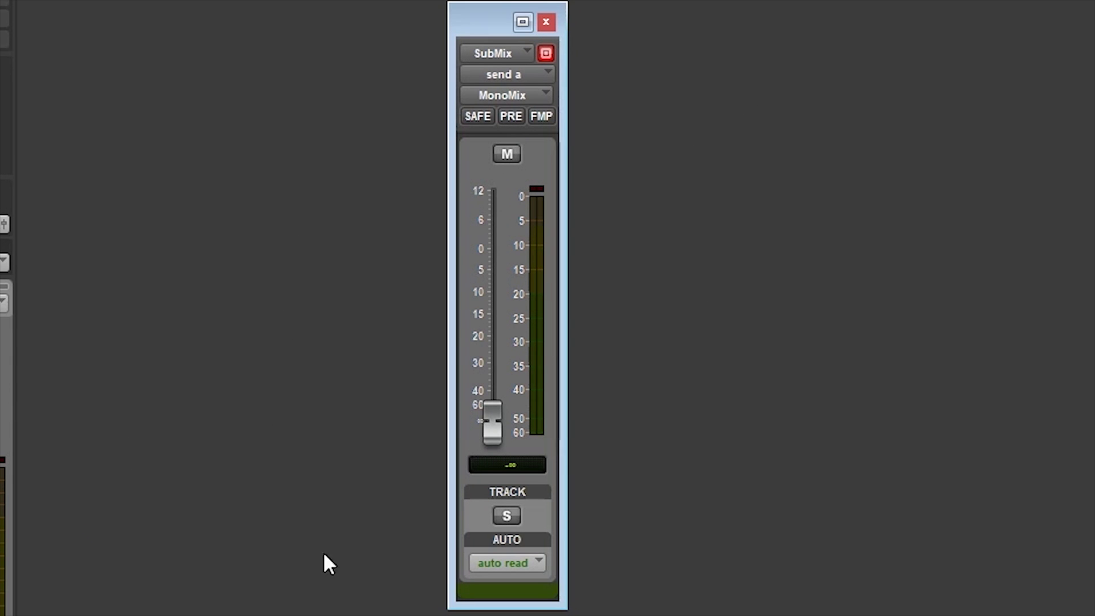
{"action": "left_click", "coordinate": [510, 117]}
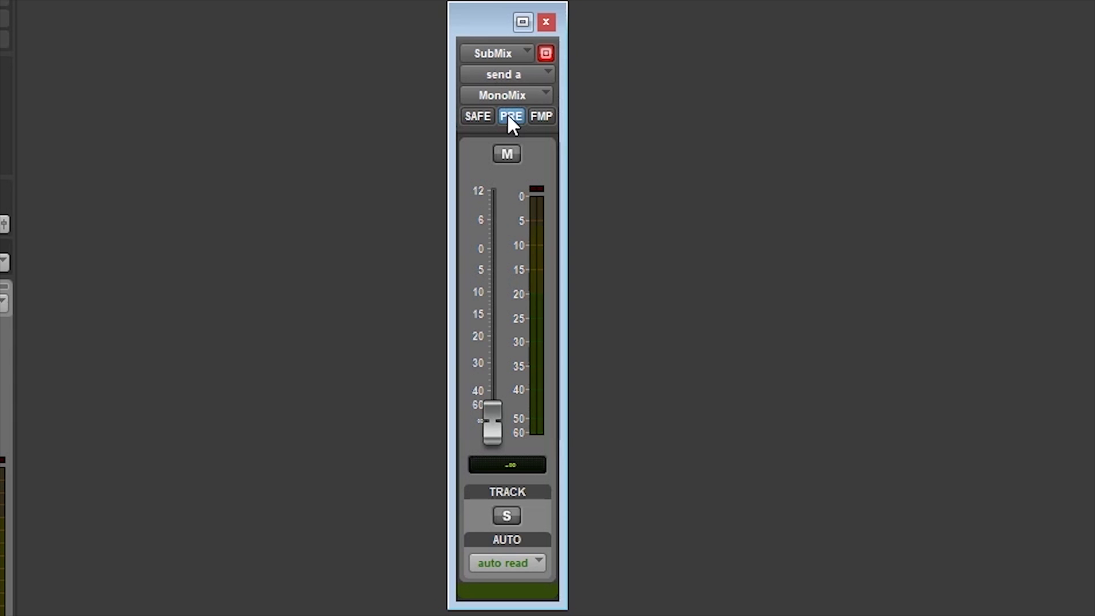
{"action": "mouse_move", "coordinate": [486, 424]}
{"action": "left_mouse_down"}
{"action": "mouse_move", "coordinate": [486, 249]}
{"action": "mouse_move", "coordinate": [482, 428]}
{"action": "left_mouse_up"}
{"action": "left_click", "coordinate": [491, 414], "text": "alt"}
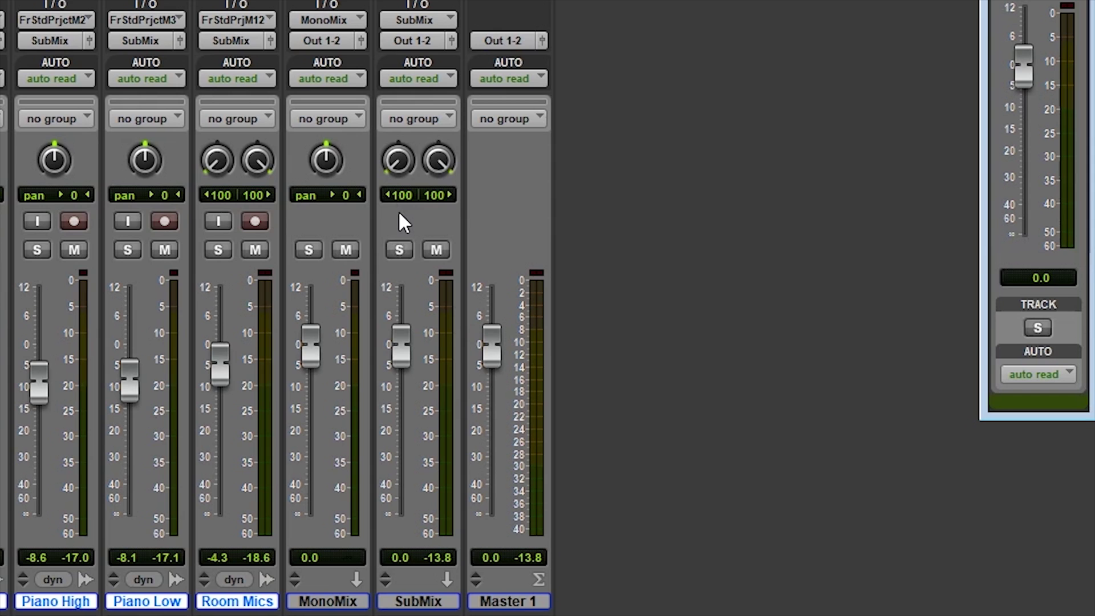
Make the SubMix and MonoMix aux tracks solo safe
{"action": "left_click", "coordinate": [400, 250], "text": "super"}
{"action": "left_click", "coordinate": [303, 252], "text": "super"}
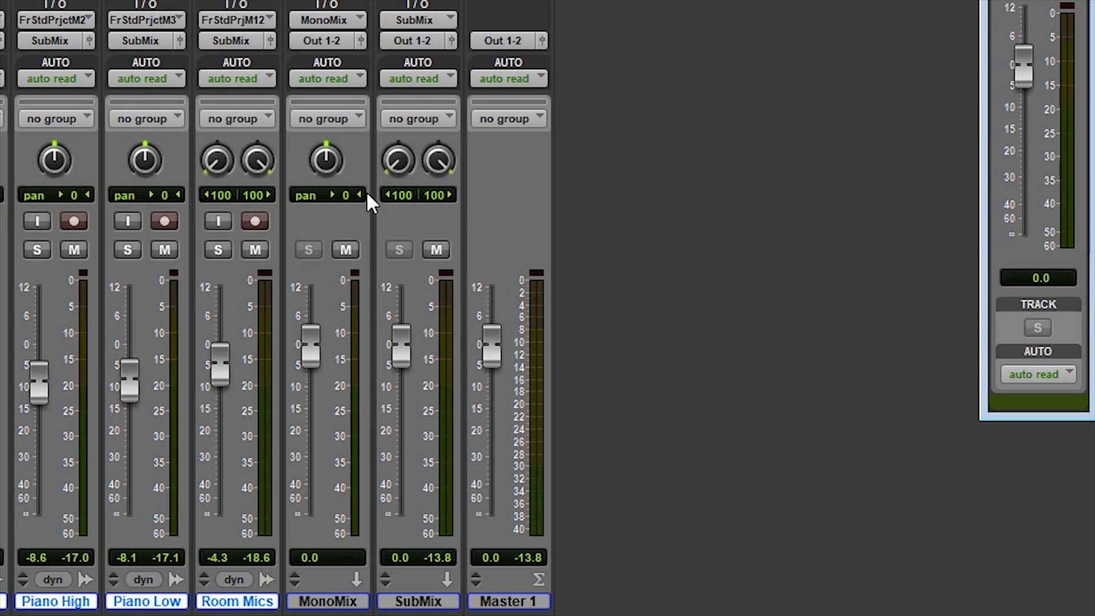